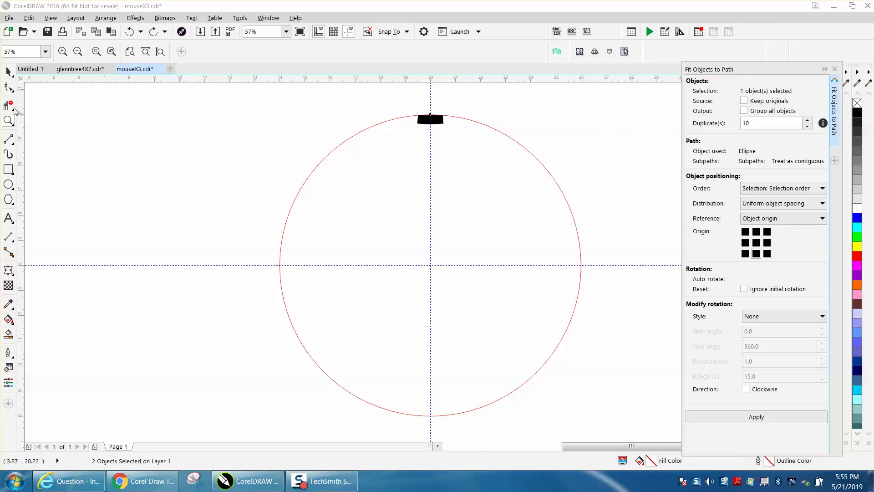
Step: Drag a stray copy of the dash beside the circle, then undo it
{"action": "left_click", "coordinate": [7, 121]}
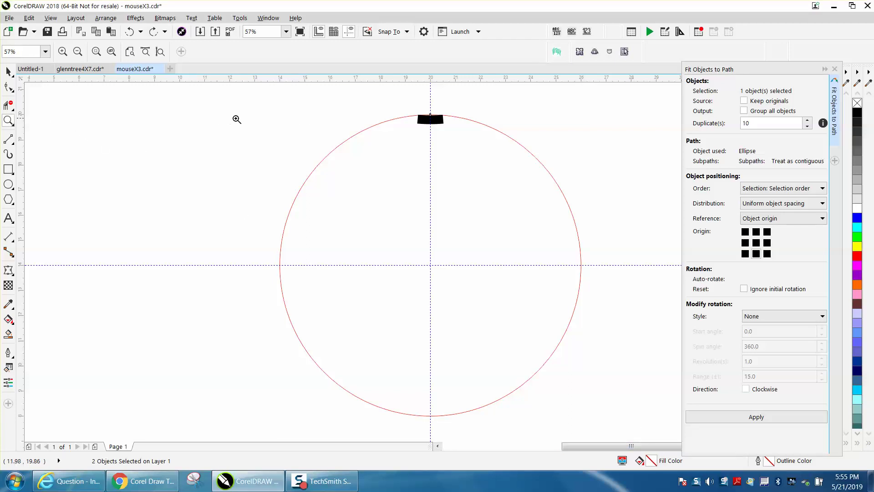
{"action": "left_click", "coordinate": [8, 71]}
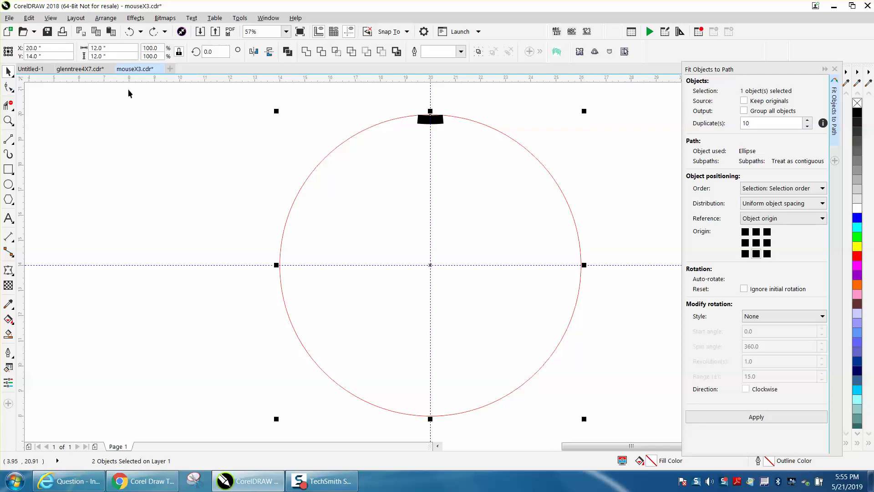
{"action": "left_click", "coordinate": [541, 108]}
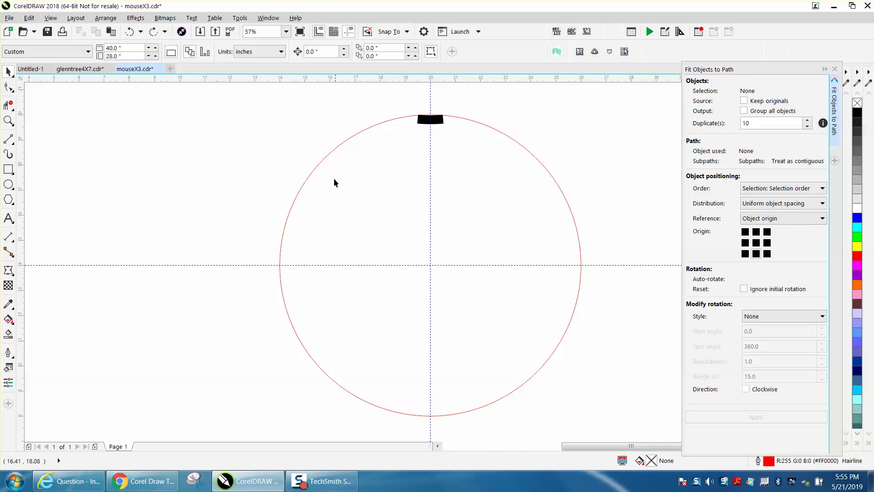
{"action": "scroll", "coordinate": [477, 167], "scroll_direction": "down", "scroll_amount": 2}
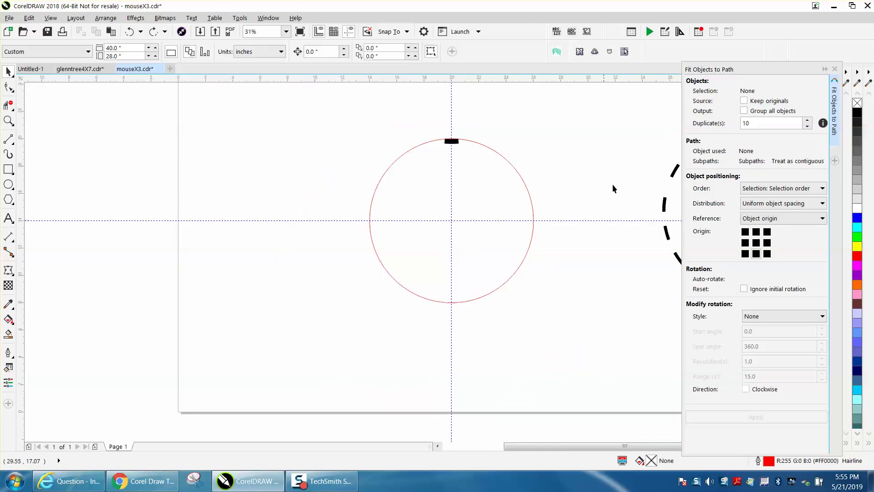
{"action": "left_click_drag", "start_coordinate": [664, 207], "coordinate": [619, 196]}
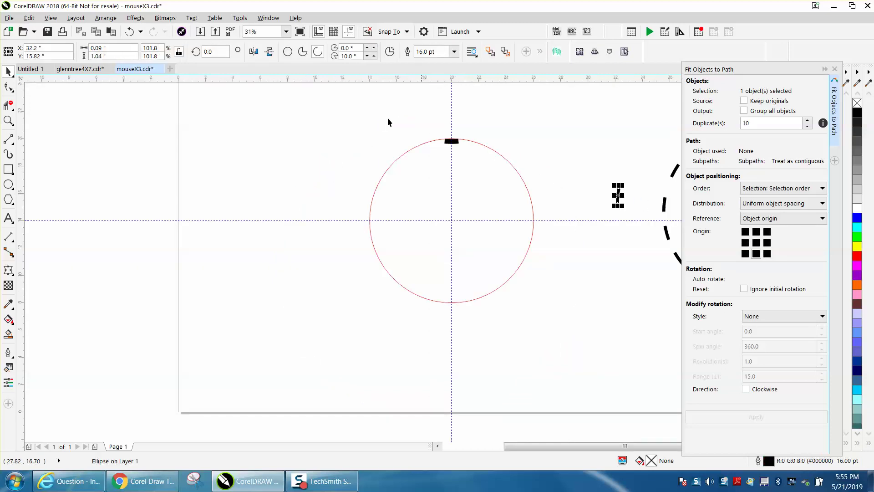
{"action": "left_click", "coordinate": [132, 32]}
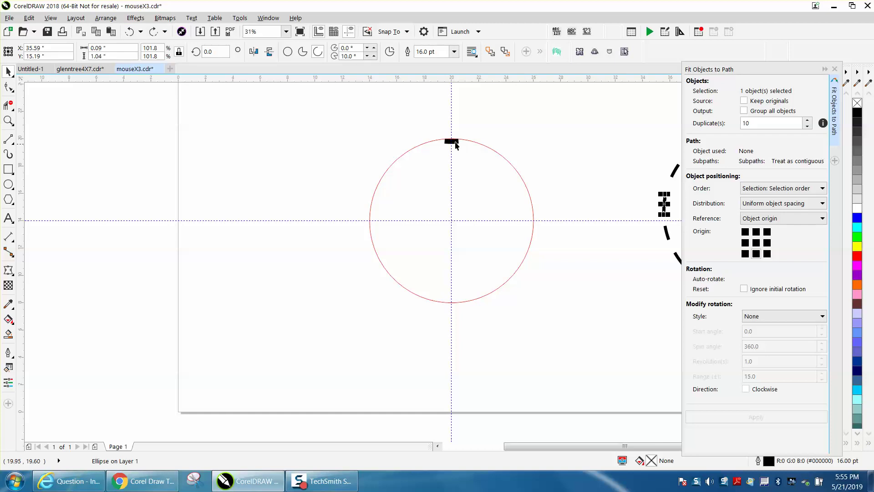
Step: Zoom in closely and select the black dash at the top of the circle
{"action": "left_click", "coordinate": [8, 120]}
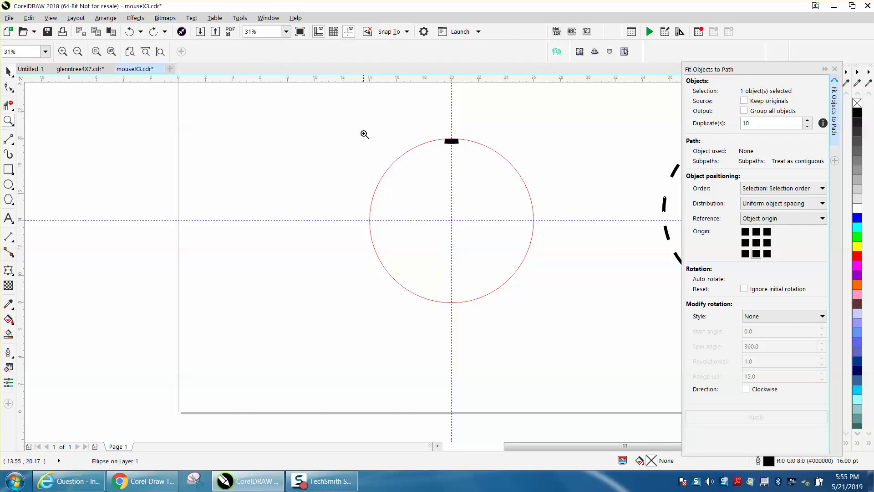
{"action": "left_click_drag", "start_coordinate": [361, 117], "coordinate": [606, 328]}
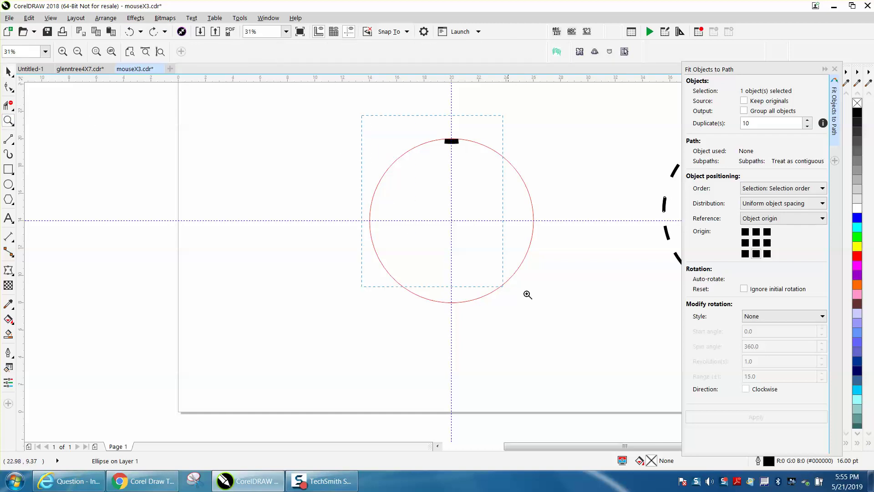
{"action": "left_click", "coordinate": [7, 72]}
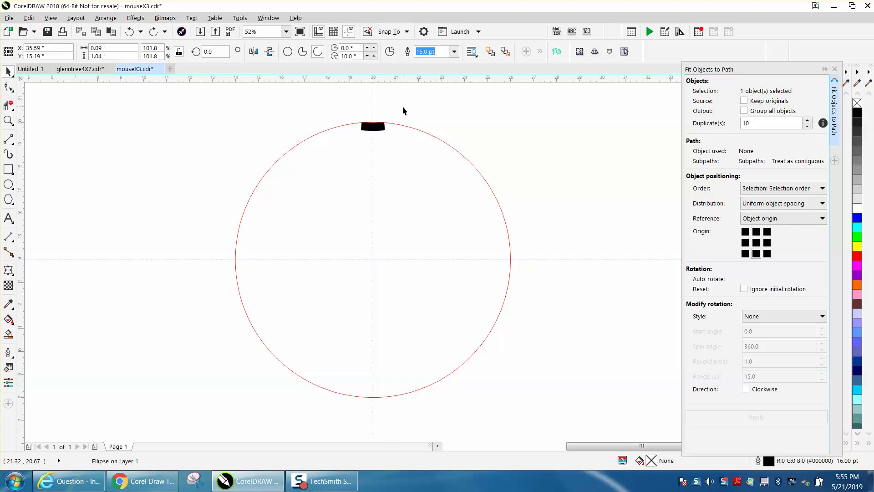
{"action": "left_click", "coordinate": [381, 128]}
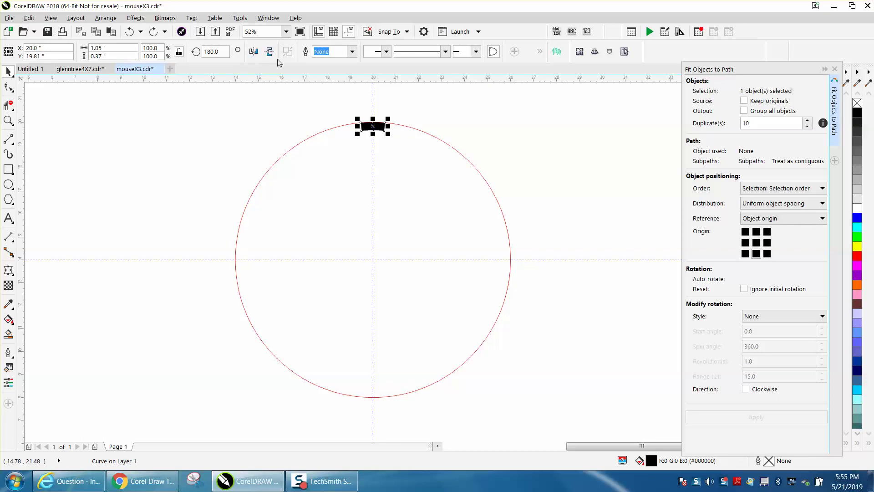
{"action": "left_click", "coordinate": [8, 121]}
{"action": "left_click_drag", "start_coordinate": [314, 98], "coordinate": [388, 144]}
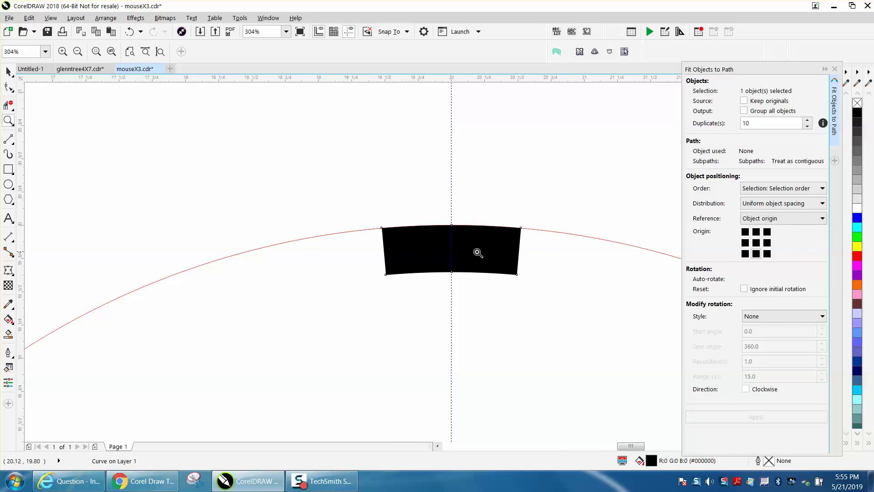
{"action": "left_click", "coordinate": [8, 72]}
{"action": "scroll", "coordinate": [301, 132], "scroll_direction": "down", "scroll_amount": 2}
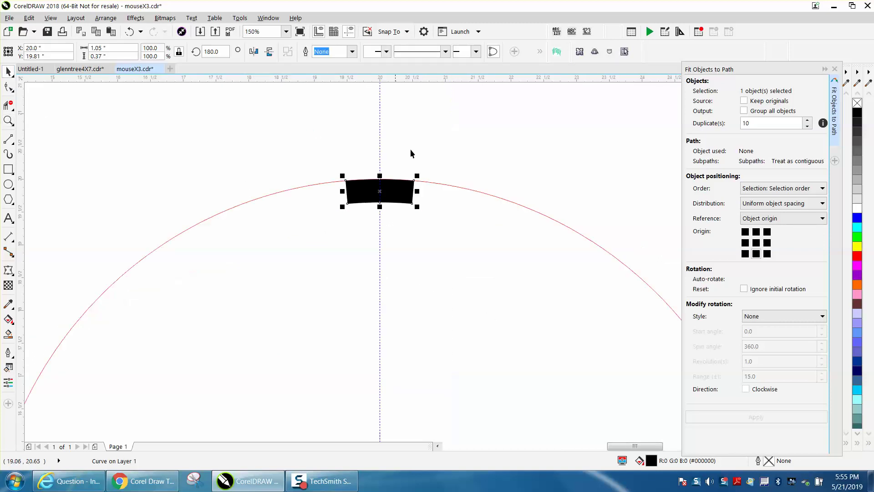
Step: Mirror the dash vertically, then zoom back out
{"action": "left_click", "coordinate": [270, 54]}
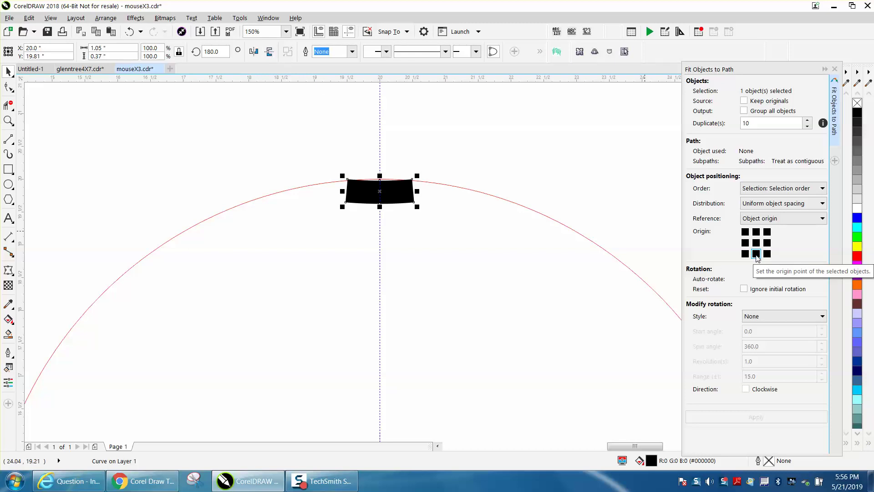
{"action": "key", "text": "F3"}
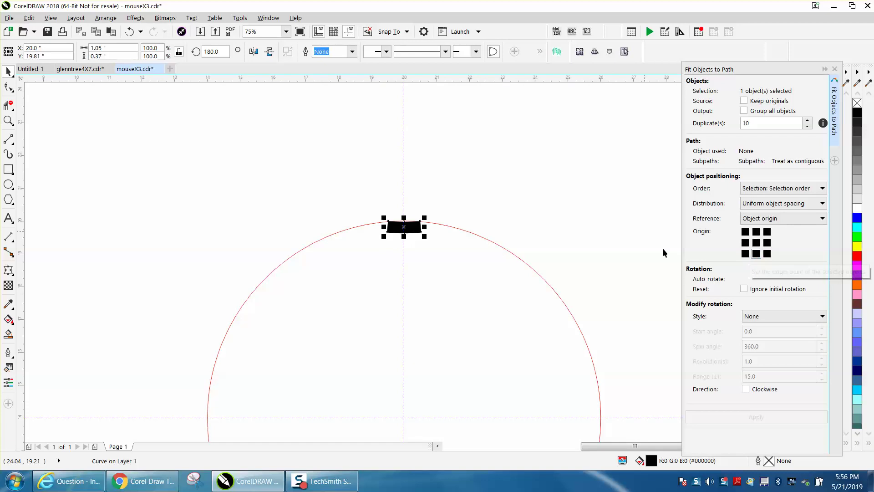
{"action": "scroll", "coordinate": [554, 215], "scroll_direction": "down", "scroll_amount": 1}
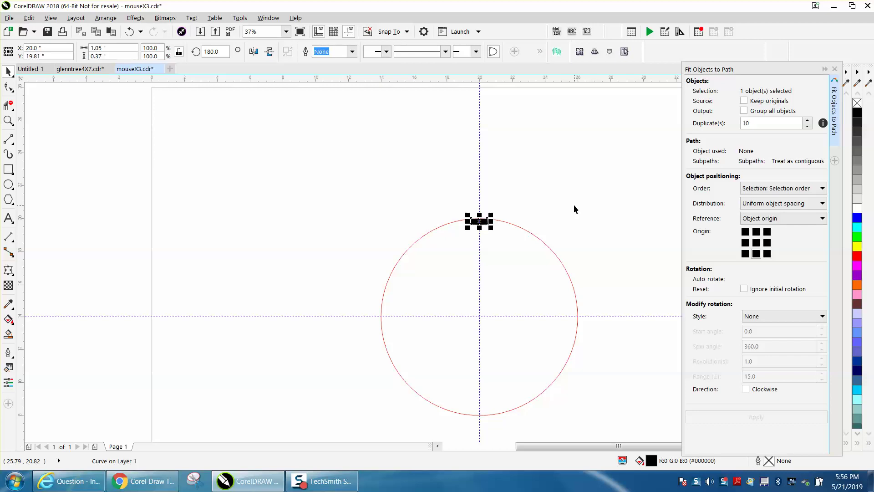
Step: Fit the dash around the circle, refit with 12 duplicates, then undo both fittings
{"action": "left_click", "coordinate": [538, 241], "text": "shift"}
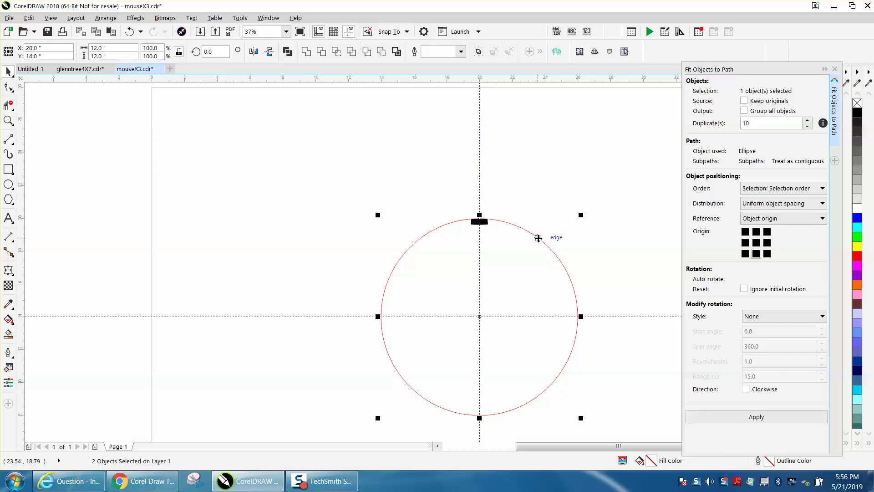
{"action": "left_click", "coordinate": [761, 417]}
{"action": "type", "text": "12"}
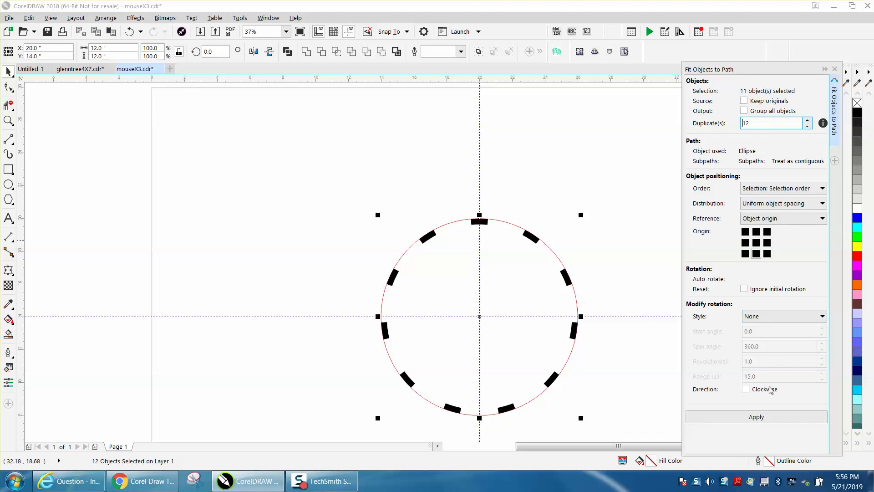
{"action": "left_click", "coordinate": [756, 417]}
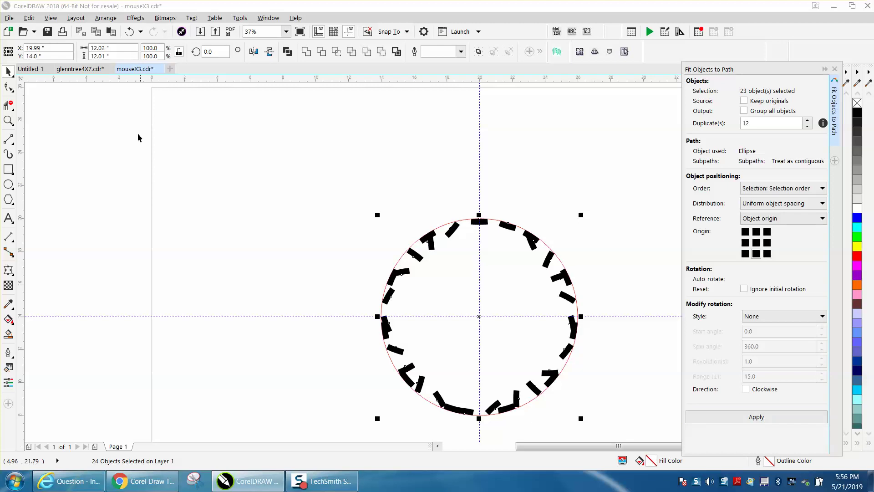
{"action": "left_click", "coordinate": [131, 31]}
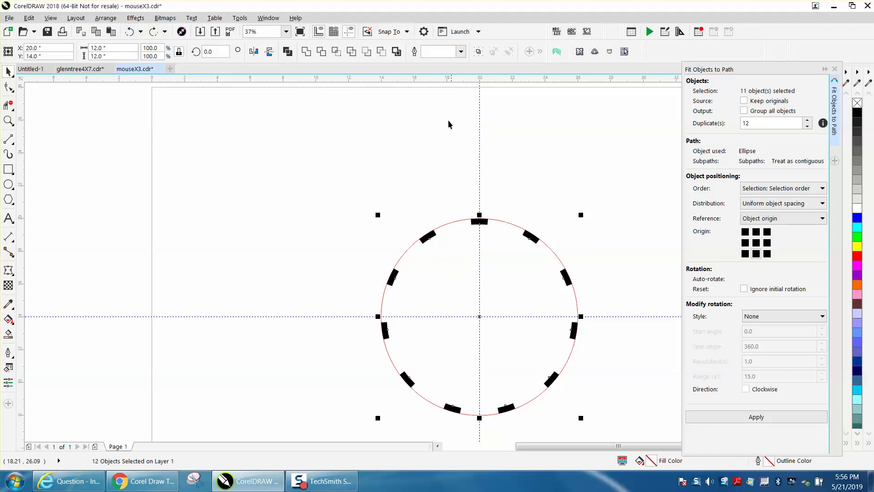
{"action": "left_click", "coordinate": [131, 32]}
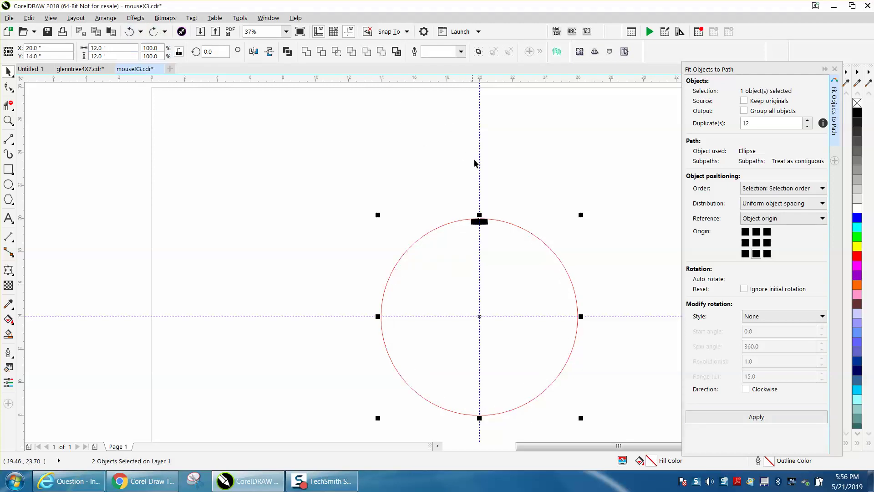
Step: Select the single top dash, then add the red circle as the path
{"action": "left_click", "coordinate": [571, 211]}
{"action": "left_click", "coordinate": [485, 222]}
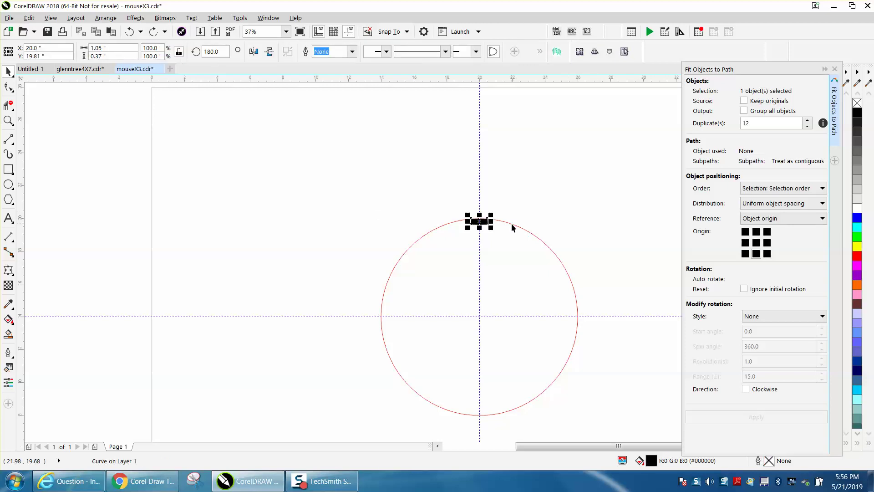
{"action": "left_click", "coordinate": [511, 226]}
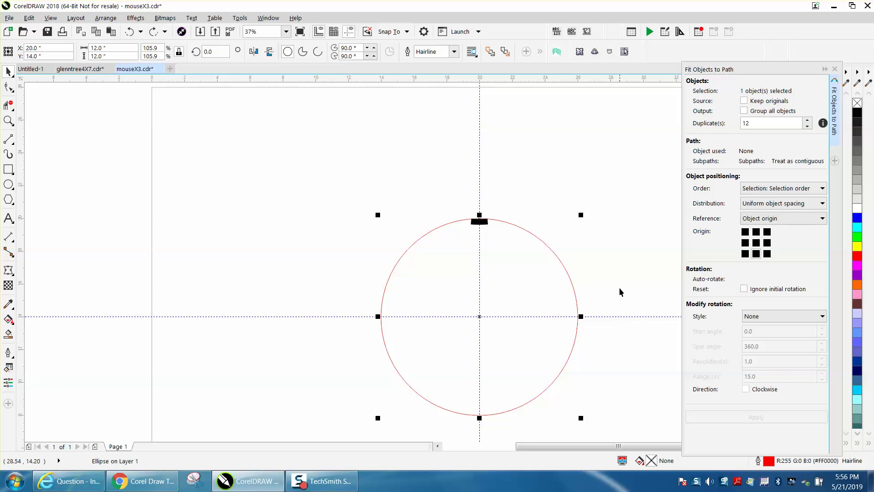
{"action": "left_click", "coordinate": [613, 254]}
{"action": "left_click", "coordinate": [484, 225]}
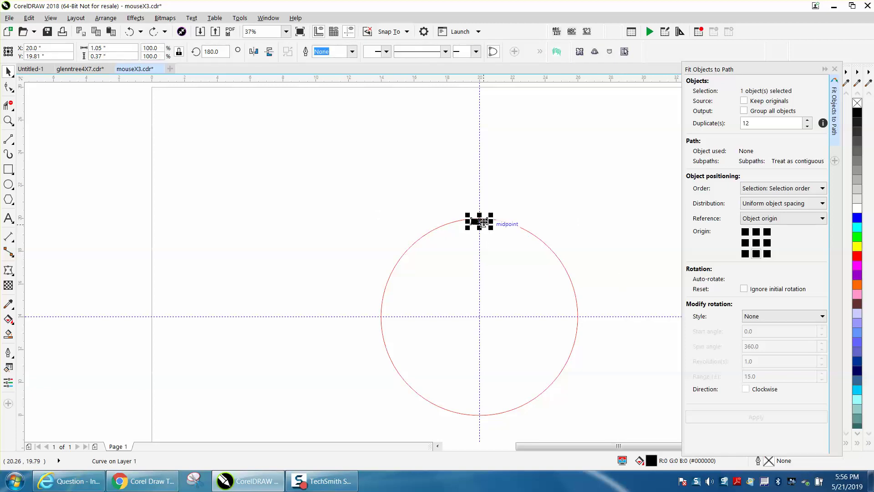
{"action": "left_click", "coordinate": [523, 228], "text": "shift"}
Step: Try and undo a 12-dash fit, then start changing Duplicate(s) to 20
{"action": "left_click", "coordinate": [756, 417]}
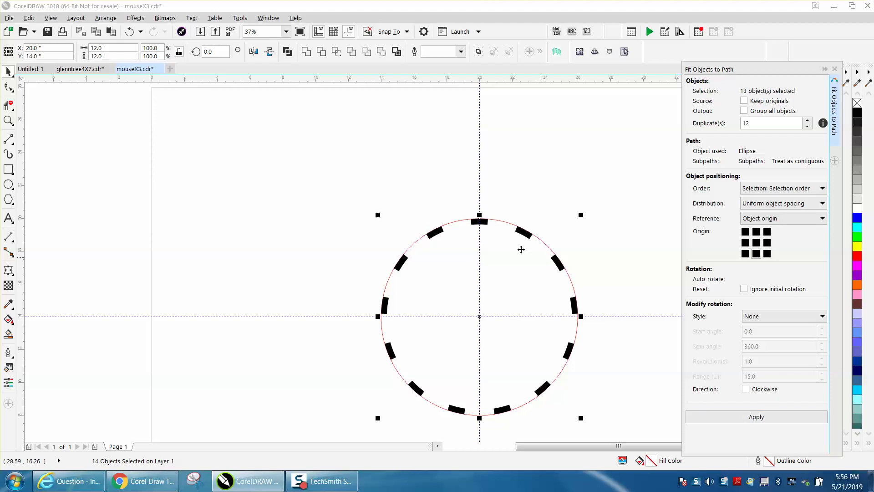
{"action": "left_click", "coordinate": [130, 31]}
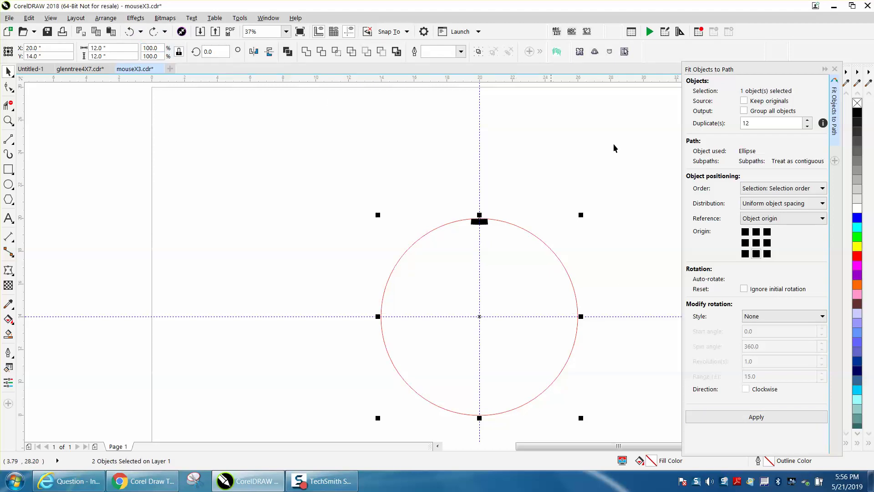
{"action": "left_click", "coordinate": [749, 123]}
{"action": "type", "text": "2"}
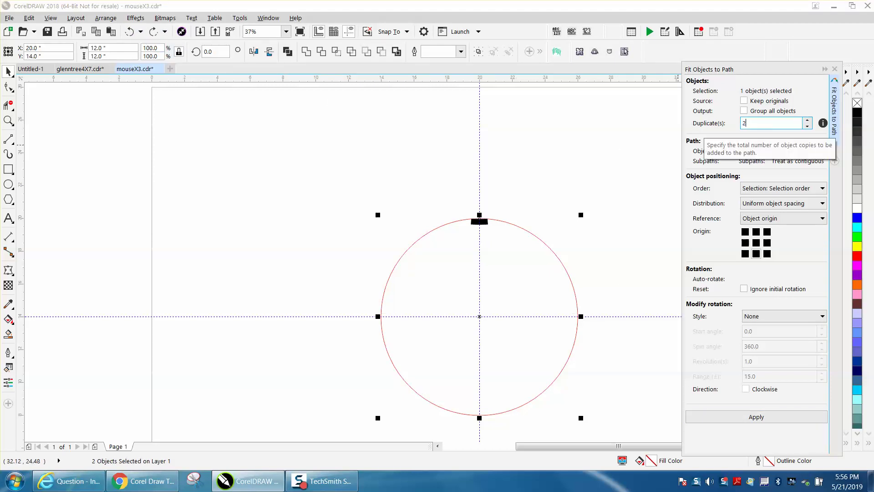
{"action": "left_click", "coordinate": [757, 416]}
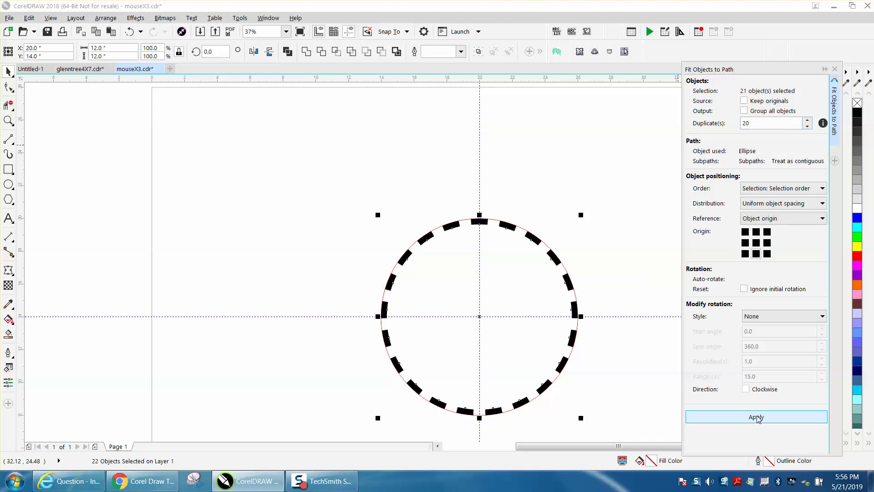
{"action": "left_click", "coordinate": [8, 121]}
{"action": "left_click_drag", "start_coordinate": [405, 200], "coordinate": [643, 352]}
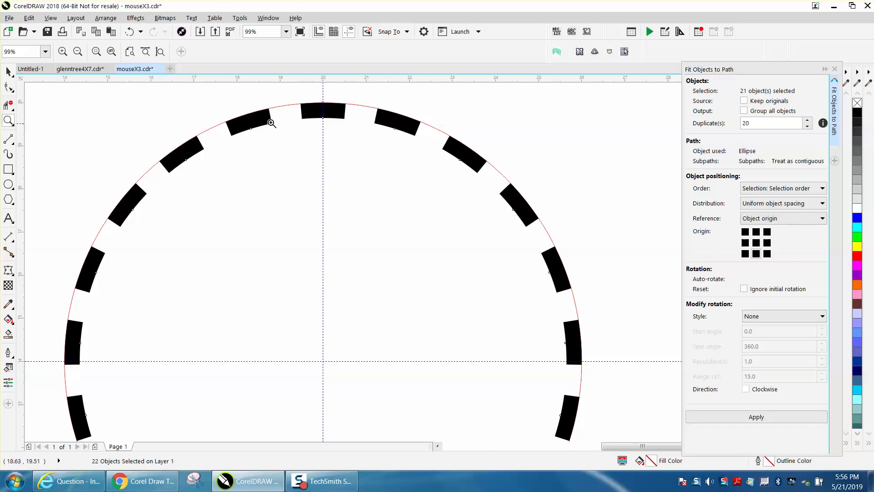
{"action": "right_click", "coordinate": [309, 125]}
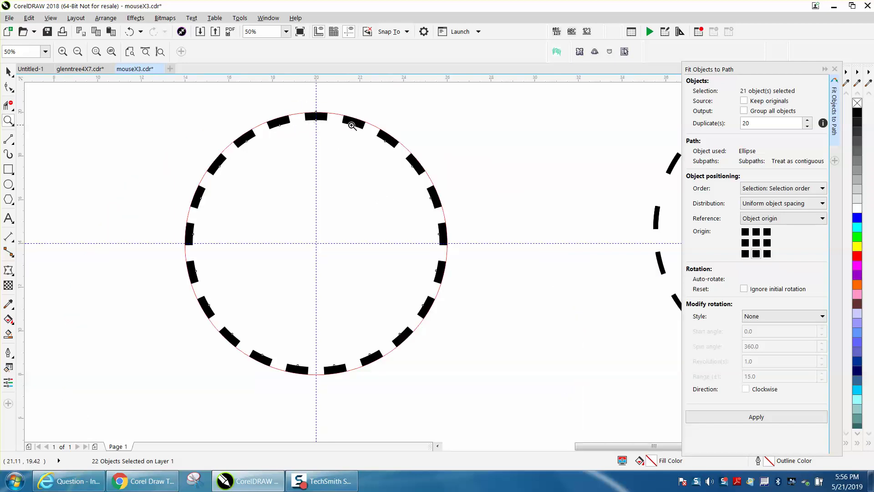
{"action": "left_click", "coordinate": [134, 31]}
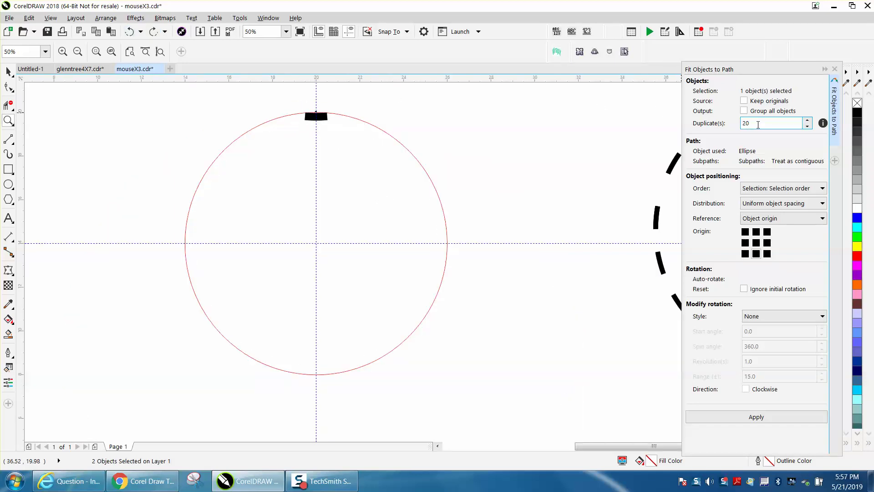
Step: Change Duplicate(s) to 25 and apply the fit around the circle
{"action": "left_click_drag", "start_coordinate": [758, 124], "coordinate": [735, 123]}
{"action": "type", "text": "25"}
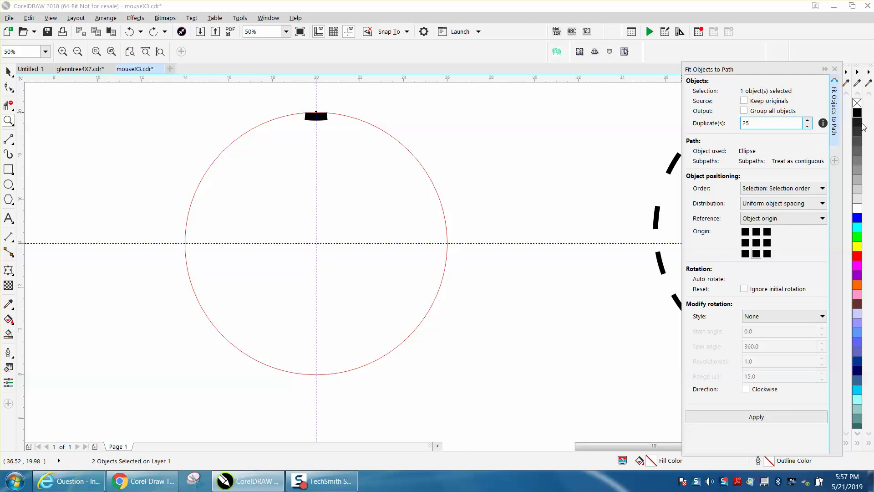
{"action": "left_click", "coordinate": [766, 417]}
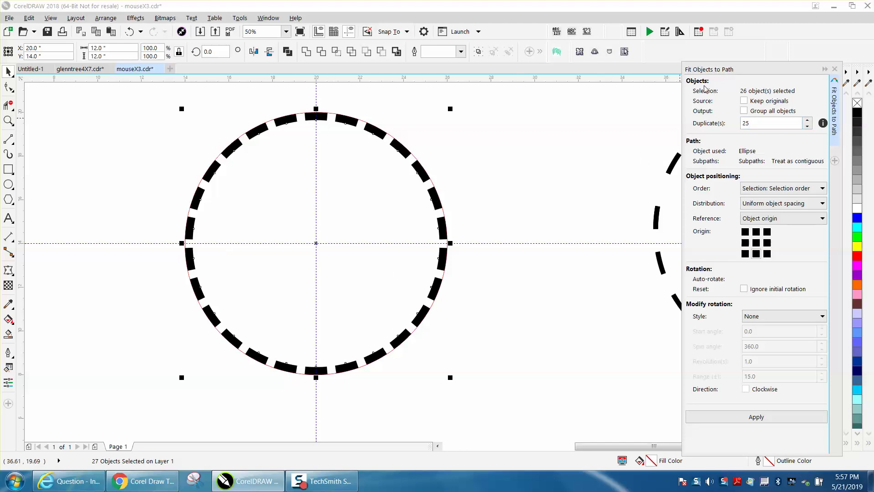
{"action": "left_click", "coordinate": [9, 120]}
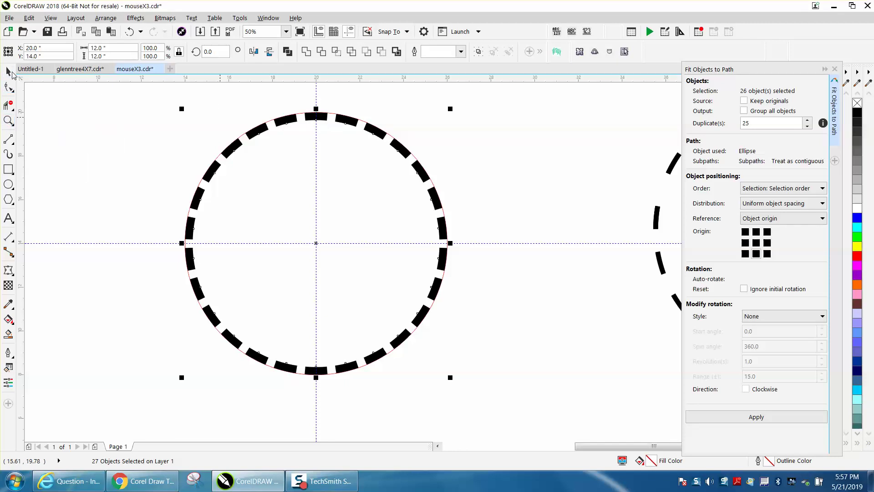
{"action": "left_click", "coordinate": [130, 31]}
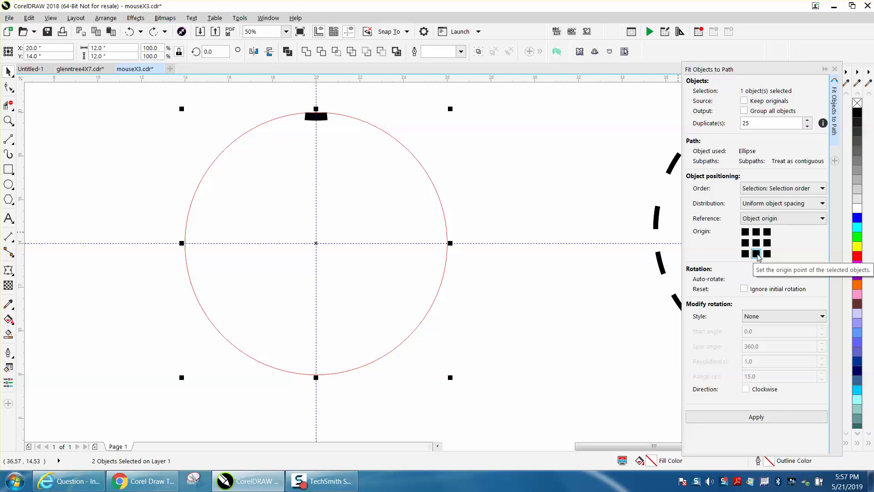
{"action": "left_click", "coordinate": [756, 244]}
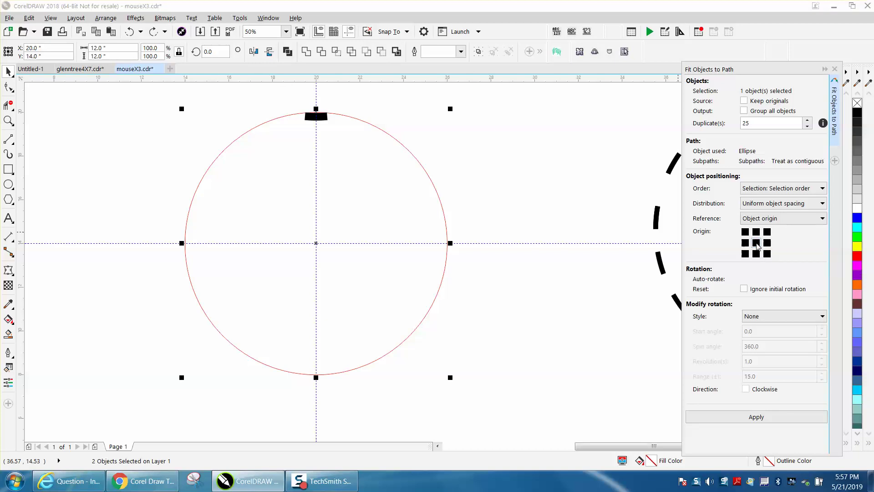
{"action": "left_click", "coordinate": [762, 417]}
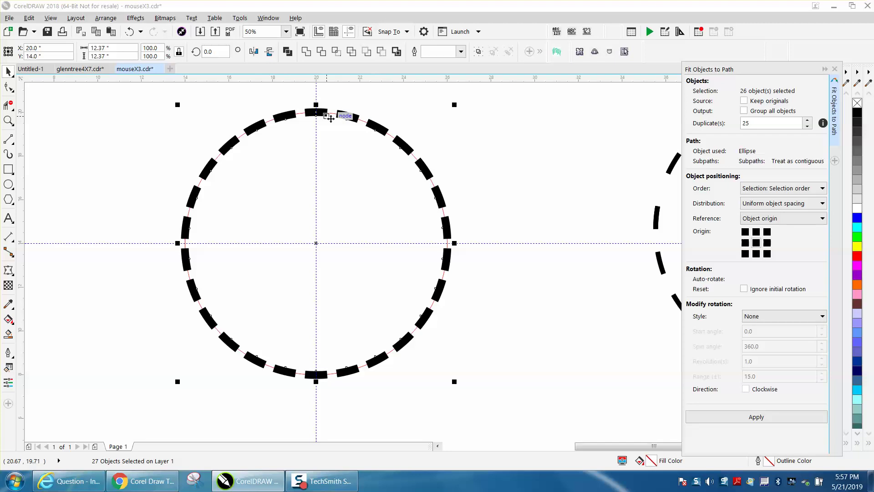
{"action": "left_click", "coordinate": [129, 31]}
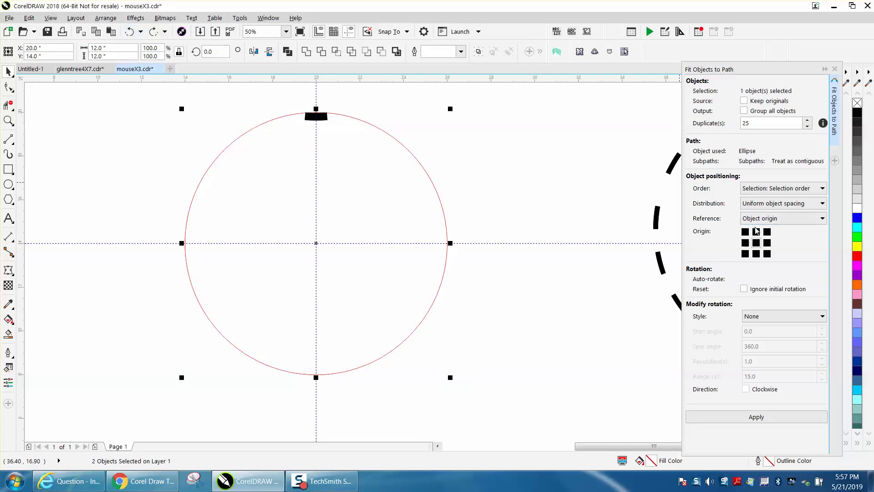
{"action": "left_click", "coordinate": [754, 418]}
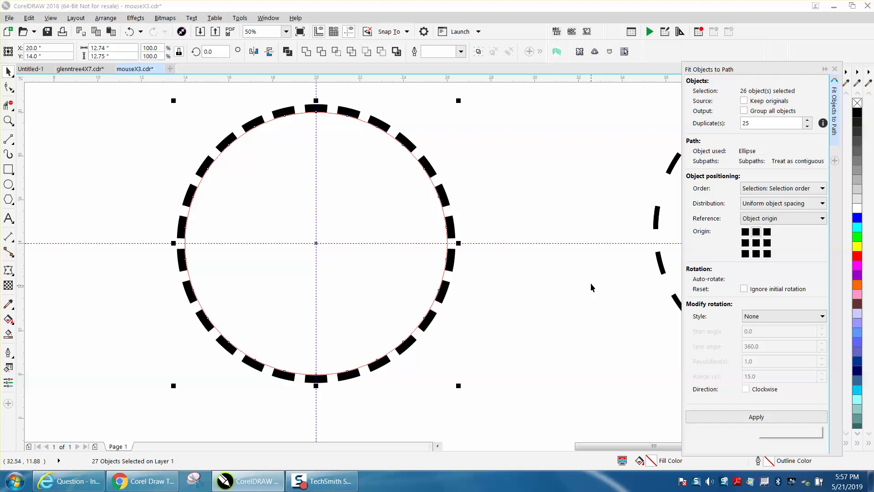
{"action": "left_click", "coordinate": [129, 31]}
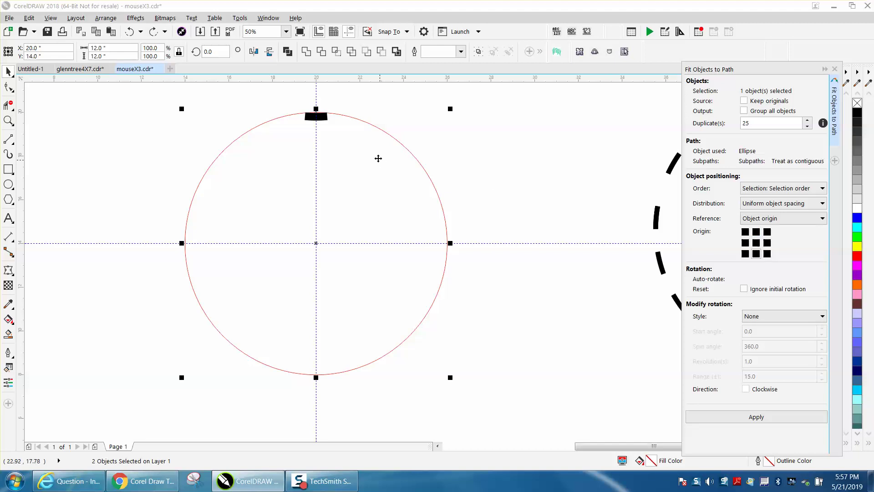
{"action": "left_click", "coordinate": [761, 416]}
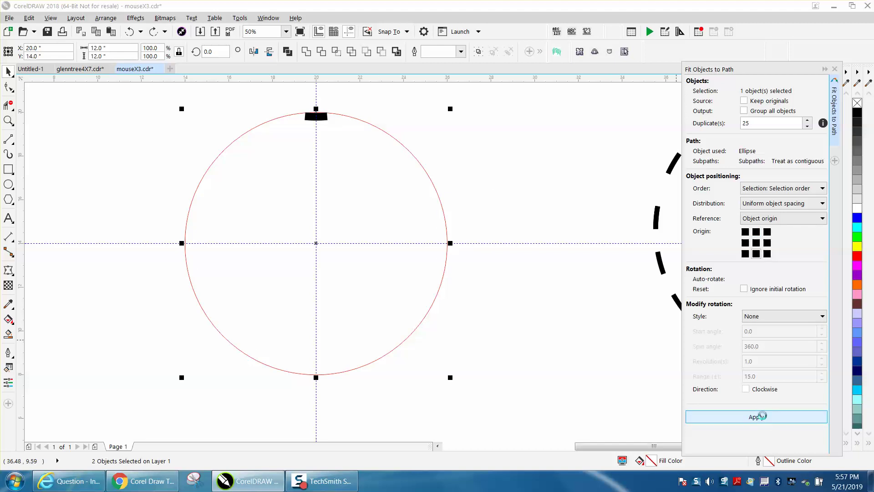
{"action": "left_click", "coordinate": [130, 32]}
Step: Zoom in on the top dash, select it alone, and mirror it
{"action": "left_click", "coordinate": [8, 121]}
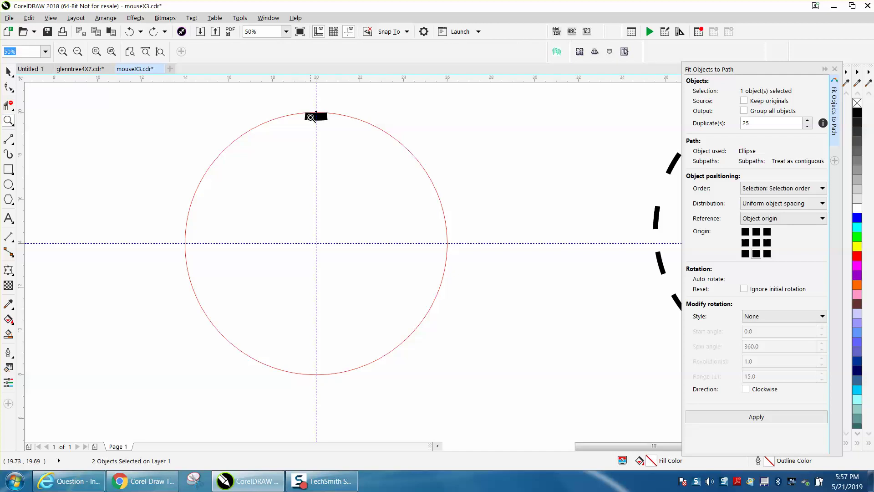
{"action": "left_click_drag", "start_coordinate": [301, 104], "coordinate": [367, 137]}
{"action": "right_click", "coordinate": [166, 166]}
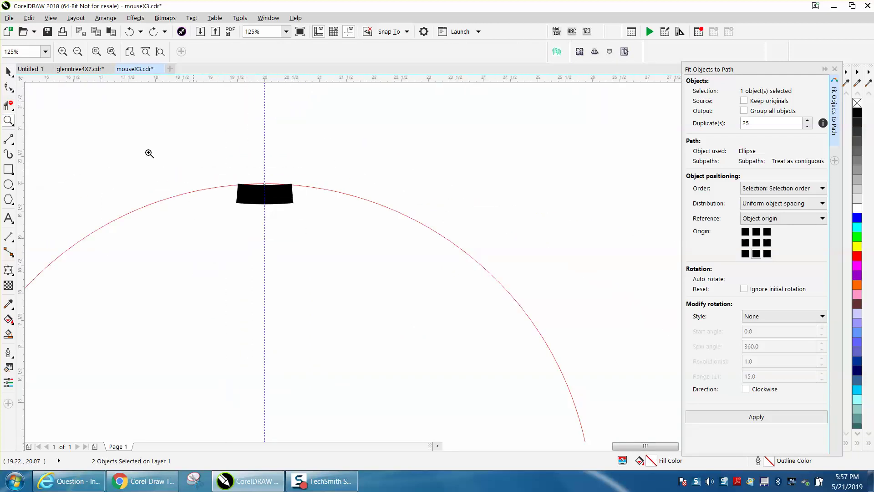
{"action": "left_click", "coordinate": [8, 72]}
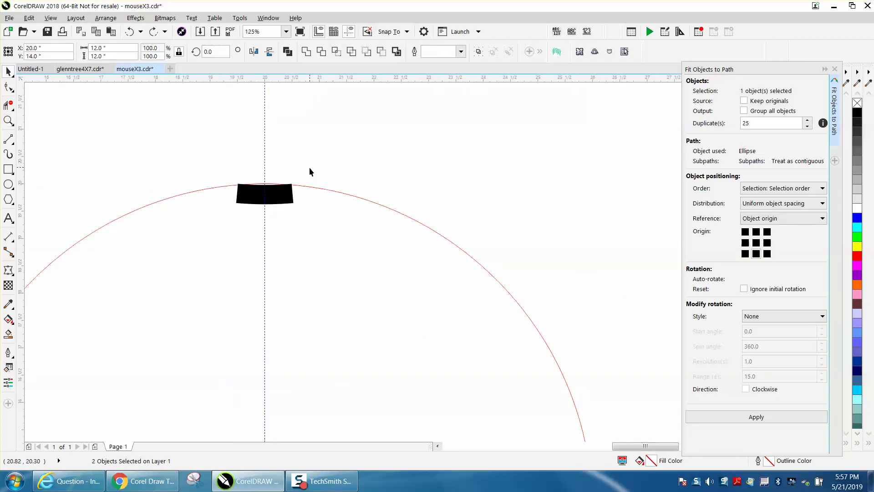
{"action": "left_click", "coordinate": [288, 199]}
{"action": "left_click", "coordinate": [269, 52]}
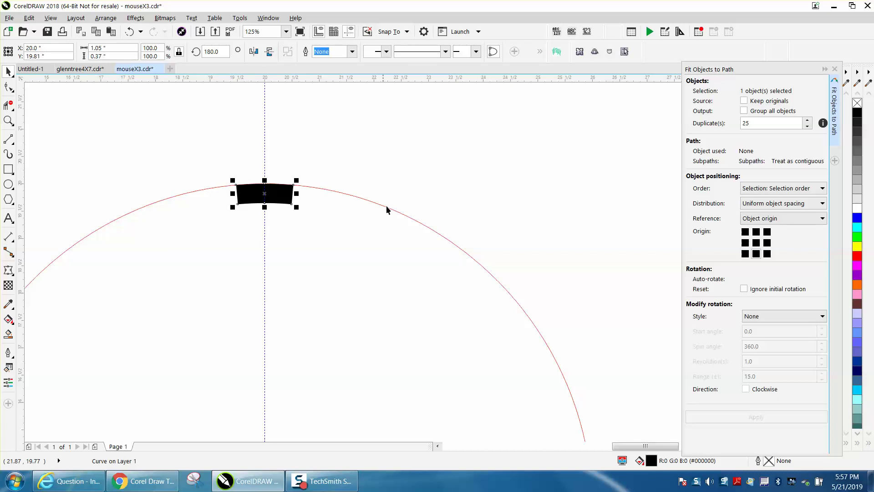
{"action": "scroll", "coordinate": [384, 206], "scroll_direction": "down", "scroll_amount": 1}
{"action": "scroll", "coordinate": [371, 203], "scroll_direction": "down", "scroll_amount": 1}
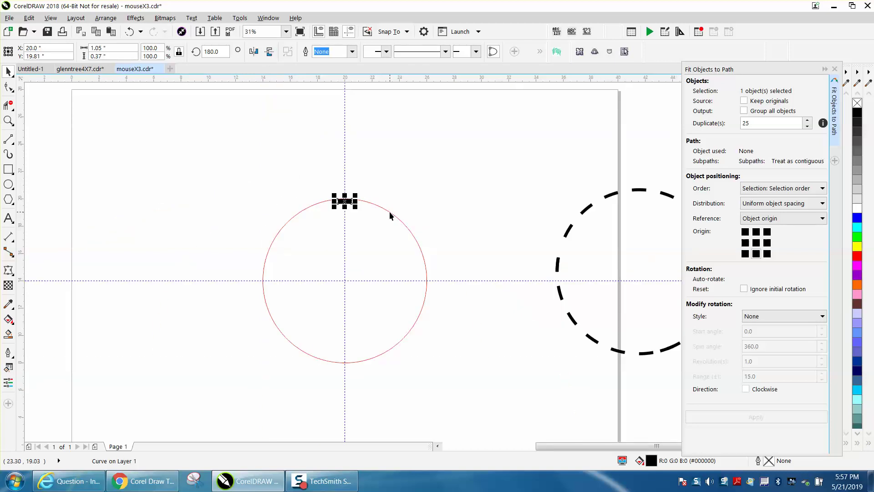
Step: Add the red circle and apply the 25-copy fit, then zoom to inspect
{"action": "left_click", "coordinate": [392, 214], "text": "shift"}
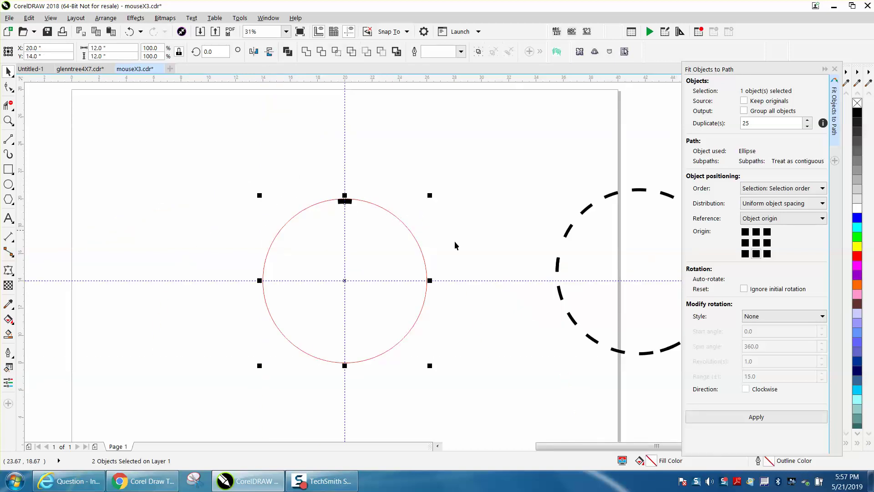
{"action": "left_click", "coordinate": [763, 418]}
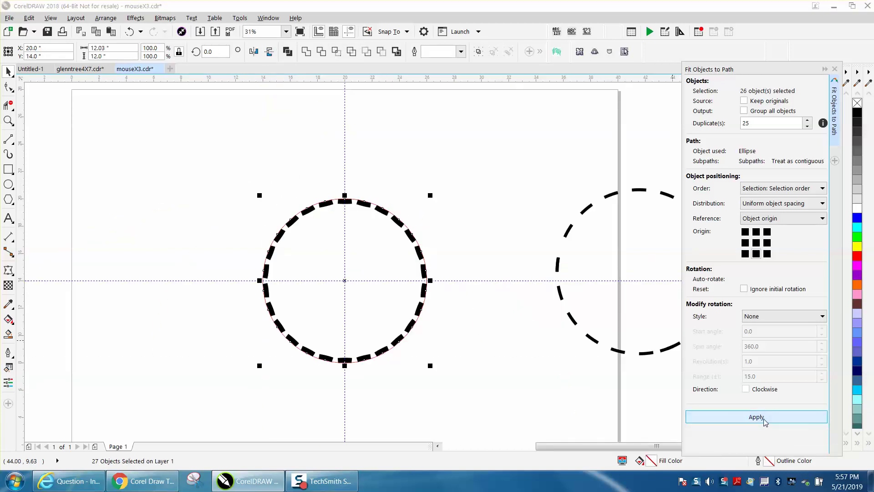
{"action": "key", "text": "z"}
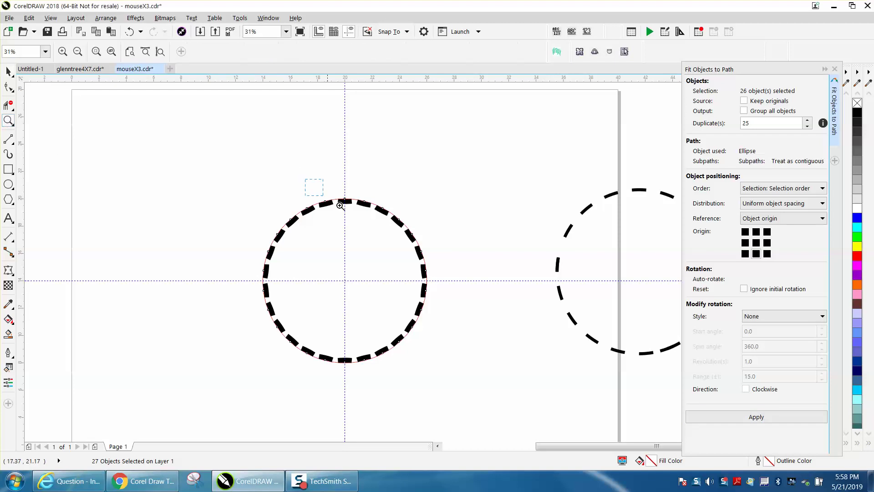
{"action": "left_click_drag", "start_coordinate": [296, 180], "coordinate": [402, 236]}
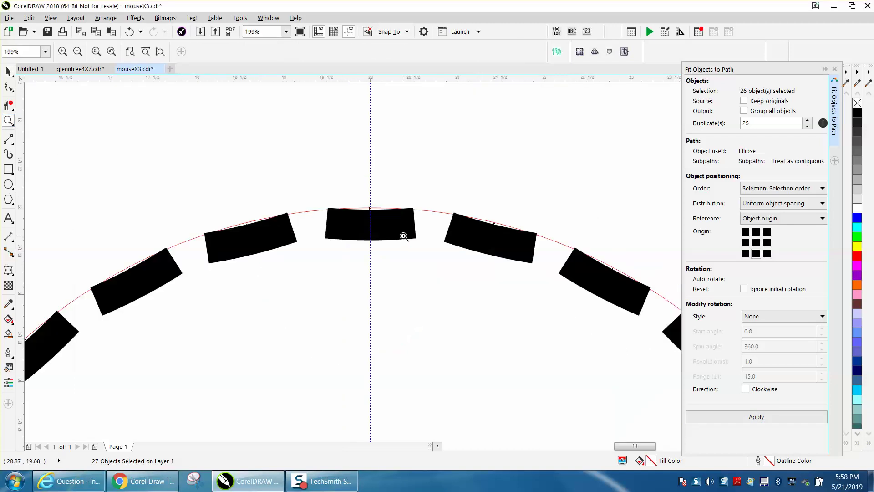
{"action": "right_click", "coordinate": [382, 218]}
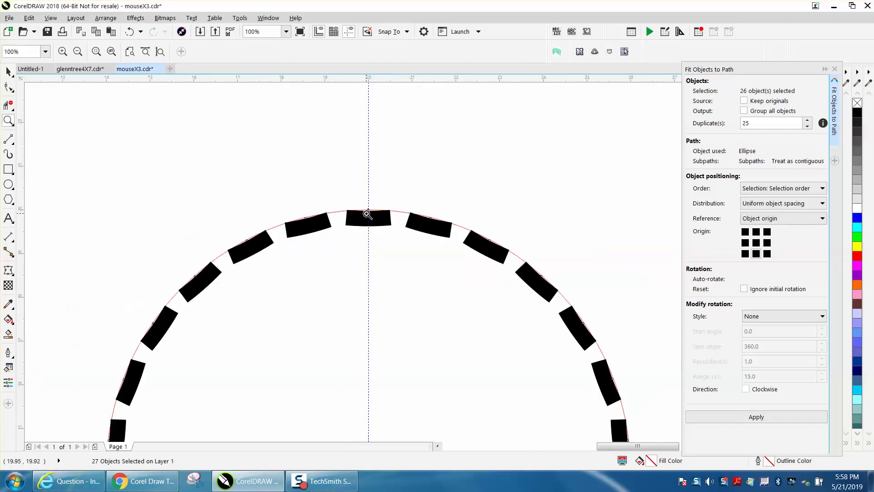
Step: Undo the fitted copies, select the remaining dash, and flip it vertically
{"action": "left_click", "coordinate": [130, 32]}
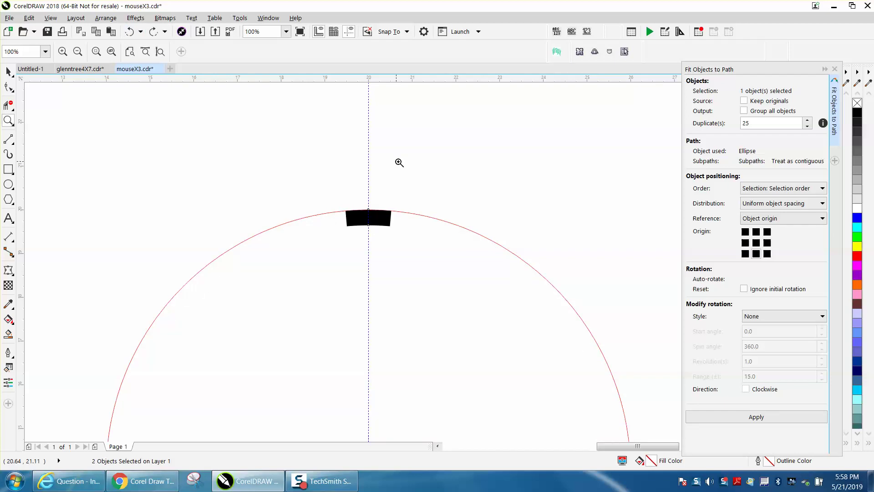
{"action": "left_click", "coordinate": [396, 163]}
{"action": "left_click", "coordinate": [8, 72]}
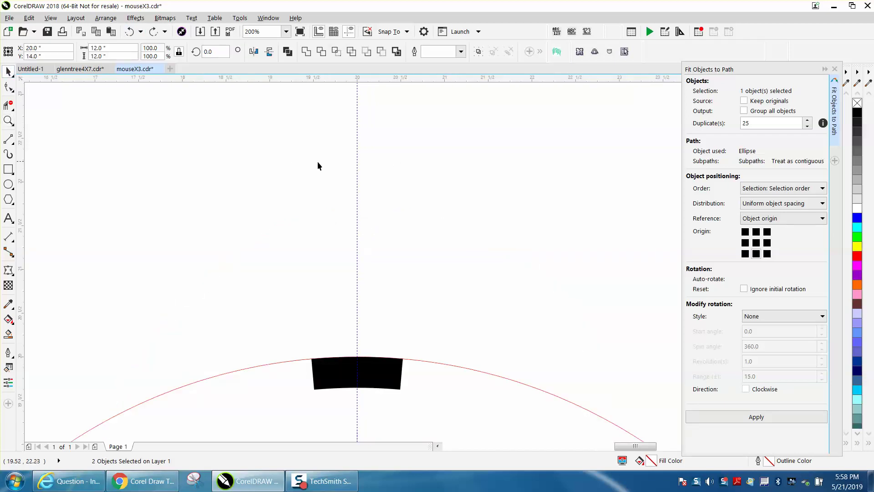
{"action": "left_click", "coordinate": [396, 376]}
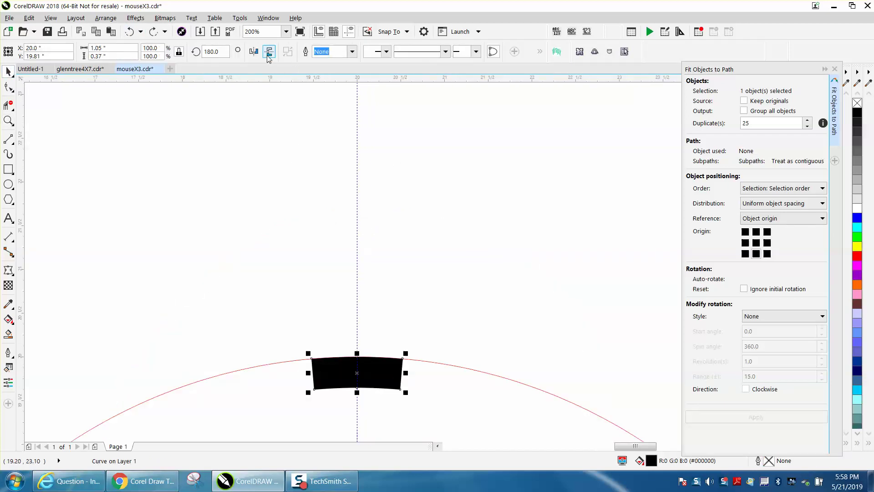
{"action": "left_click", "coordinate": [269, 51]}
{"action": "scroll", "coordinate": [483, 175], "scroll_direction": "down", "scroll_amount": 3}
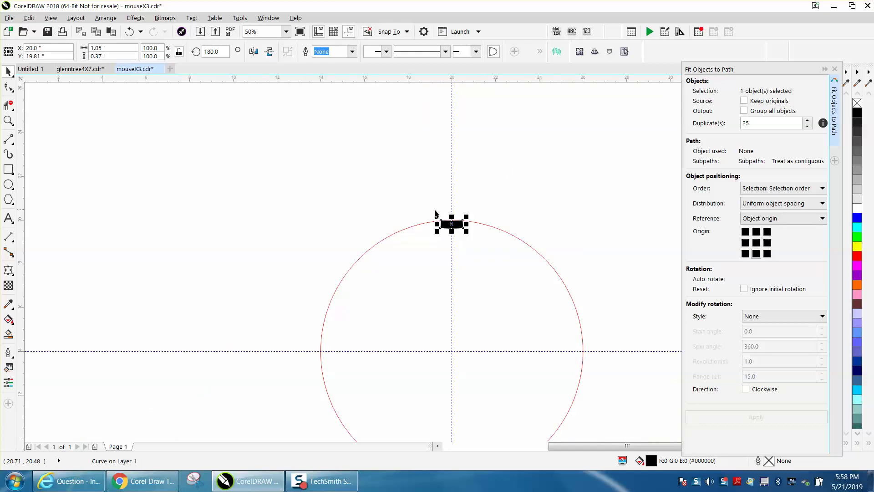
Step: Add the circle, refit 25 dash copies, and zoom in on the top dashes
{"action": "left_click", "coordinate": [401, 230], "text": "shift"}
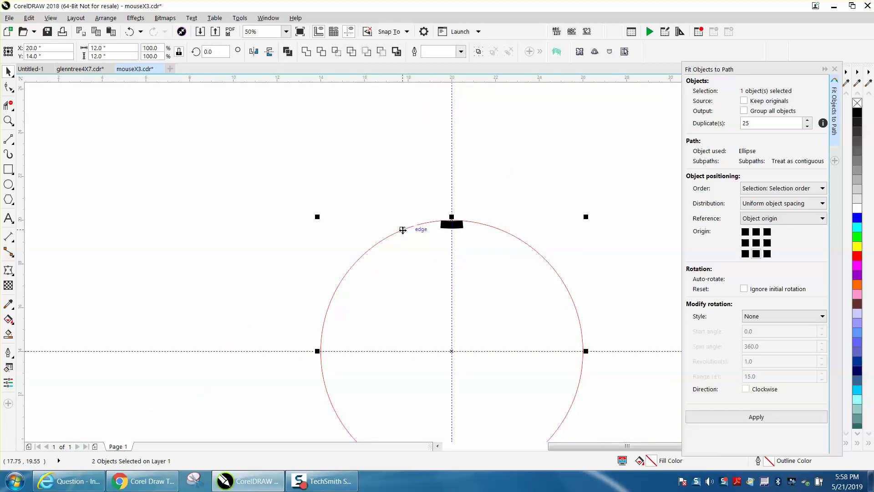
{"action": "left_click", "coordinate": [756, 416]}
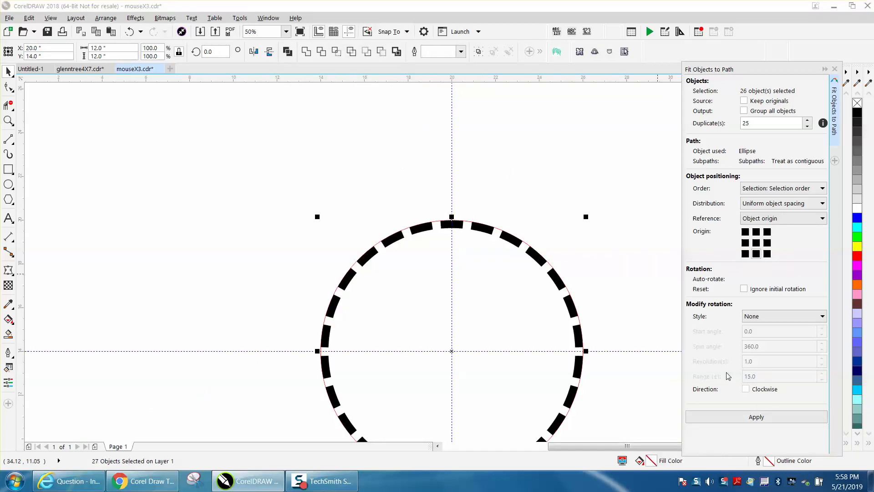
{"action": "scroll", "coordinate": [310, 214], "scroll_direction": "down", "scroll_amount": 1}
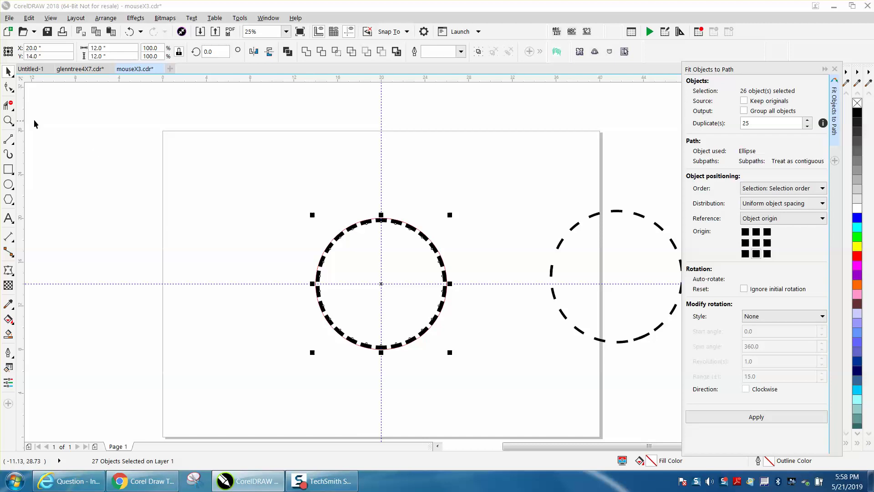
{"action": "left_click", "coordinate": [8, 121]}
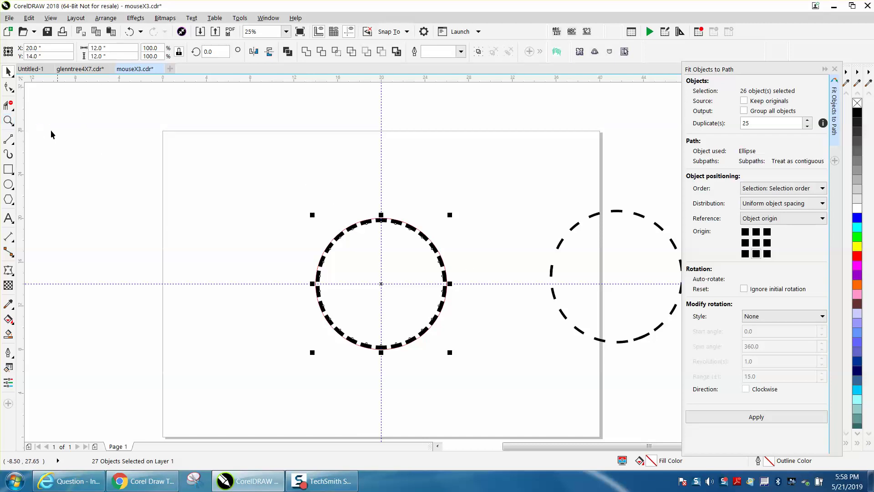
{"action": "left_click", "coordinate": [8, 121]}
{"action": "left_click_drag", "start_coordinate": [336, 223], "coordinate": [437, 258]}
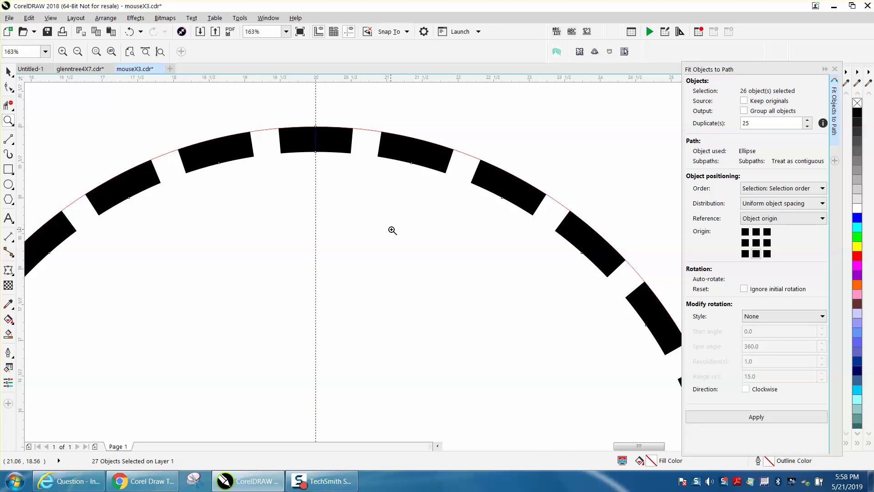
Step: Zoom out to view the whole dashed ring, then undo the 25-dash fit
{"action": "scroll", "coordinate": [394, 230], "scroll_direction": "down", "scroll_amount": 2}
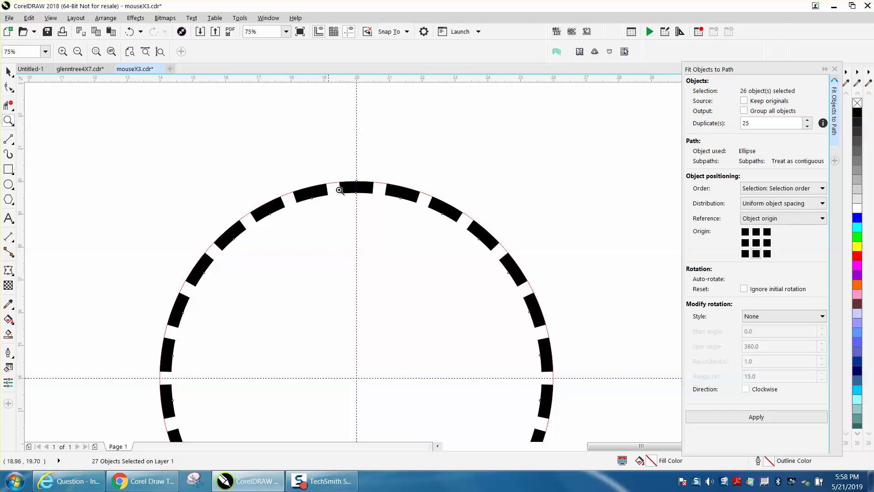
{"action": "right_click", "coordinate": [451, 189]}
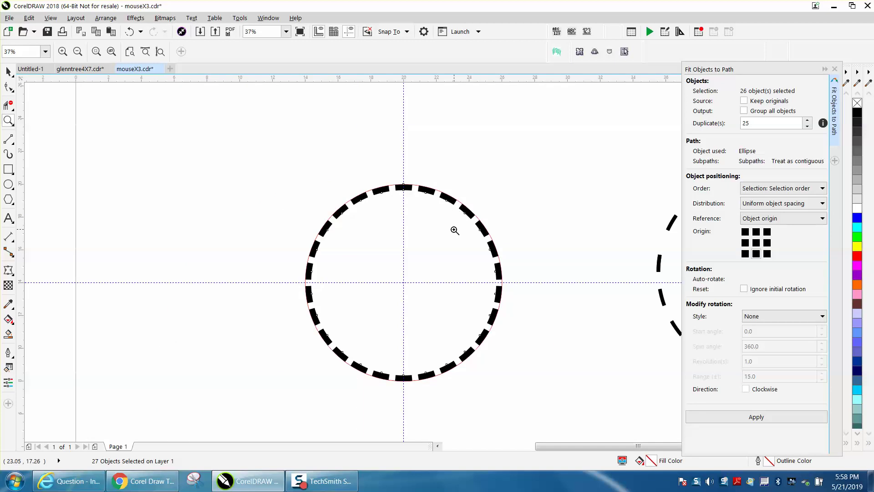
{"action": "left_click", "coordinate": [8, 71]}
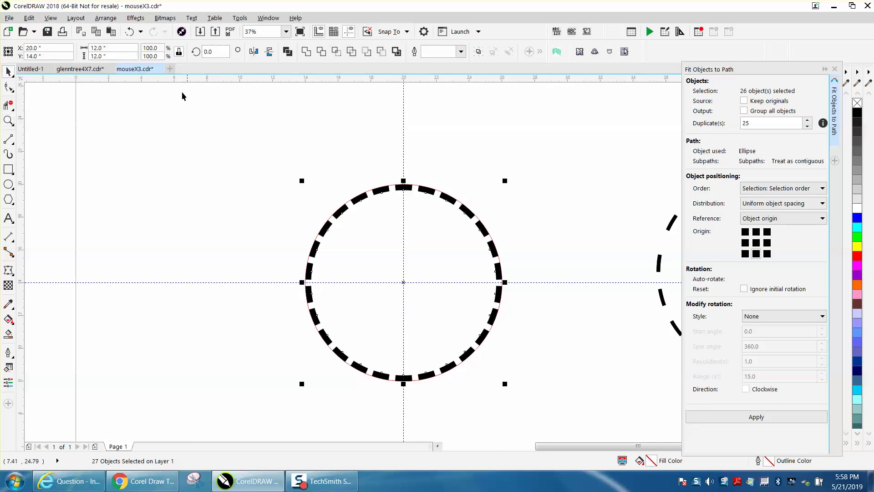
{"action": "left_click", "coordinate": [130, 31]}
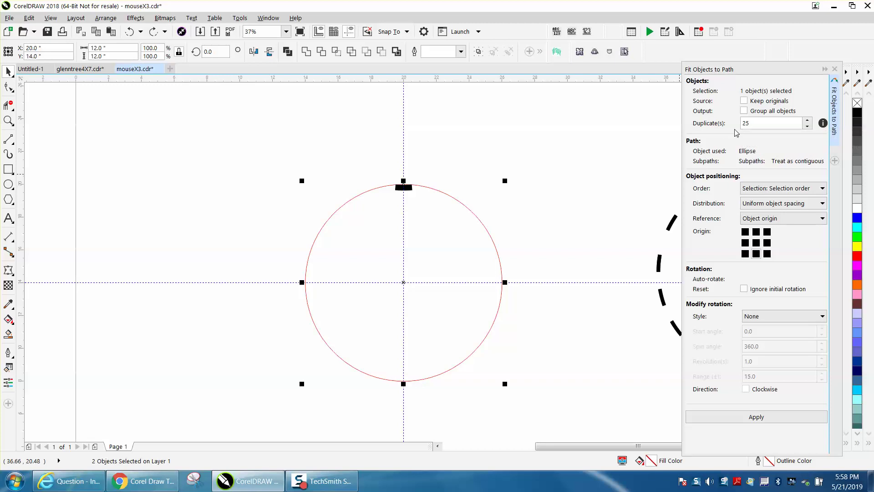
Step: Set Duplicate(s) to 30, apply the fit, and zoom to inspect the denser ring
{"action": "left_click_drag", "start_coordinate": [752, 122], "coordinate": [738, 127]}
{"action": "type", "text": "30"}
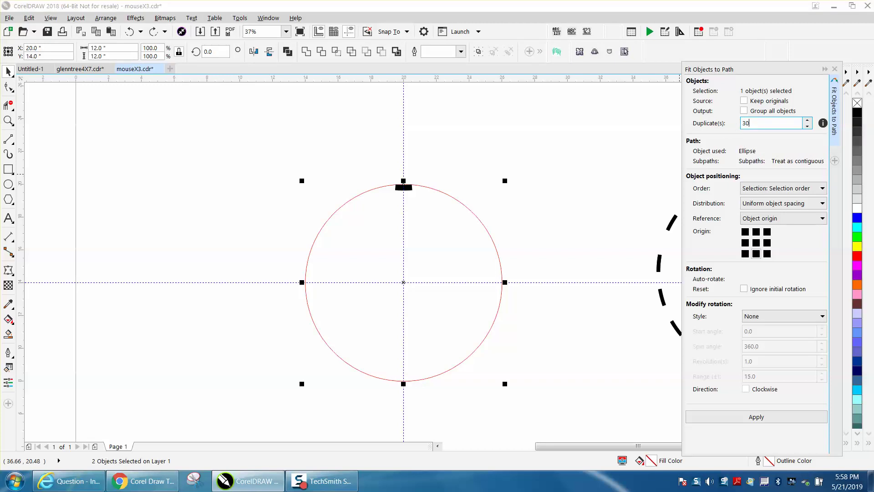
{"action": "left_click", "coordinate": [763, 416]}
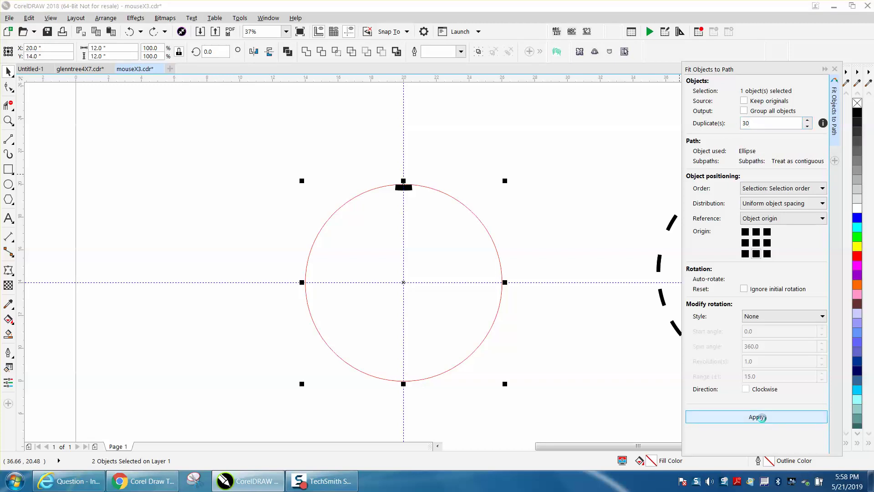
{"action": "left_click", "coordinate": [8, 120]}
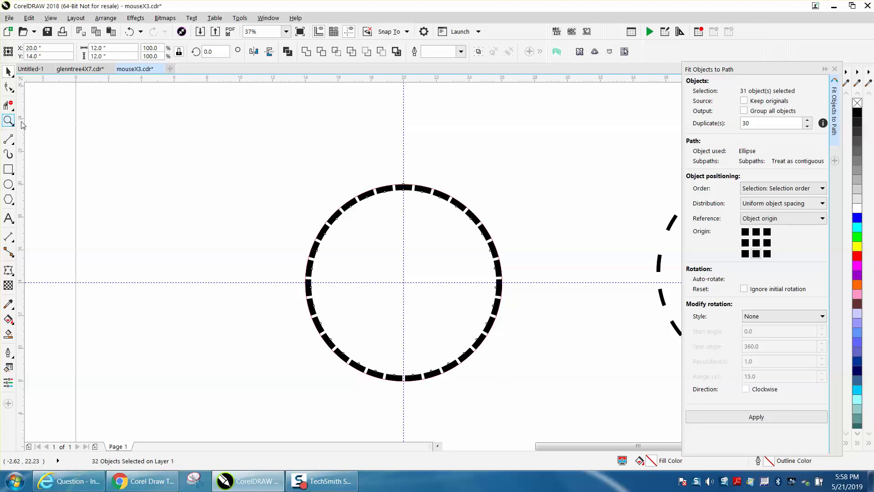
{"action": "scroll", "coordinate": [484, 241], "scroll_direction": "up", "scroll_amount": 3}
{"action": "scroll", "coordinate": [407, 219], "scroll_direction": "down", "scroll_amount": 3}
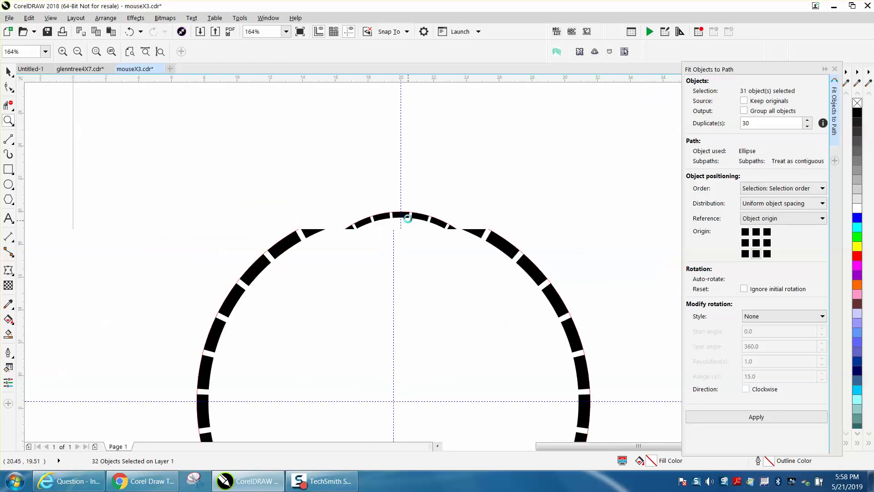
{"action": "scroll", "coordinate": [409, 218], "scroll_direction": "down", "scroll_amount": 2}
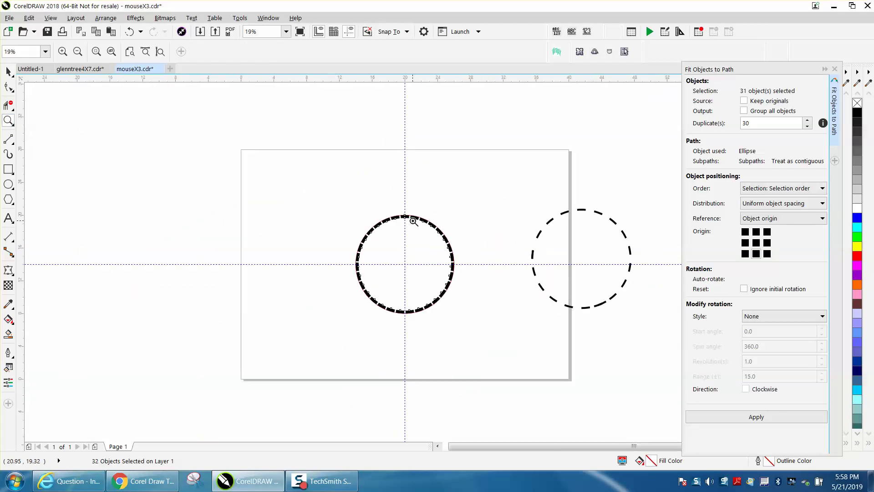